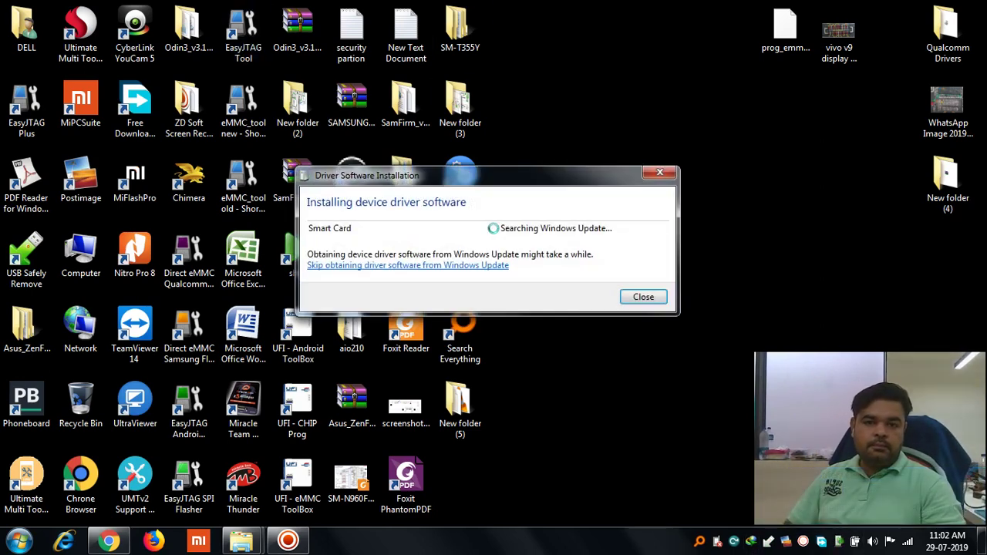
Step: Skip getting the Smart Card driver from Windows Update and close the driver installation window
click(407, 264)
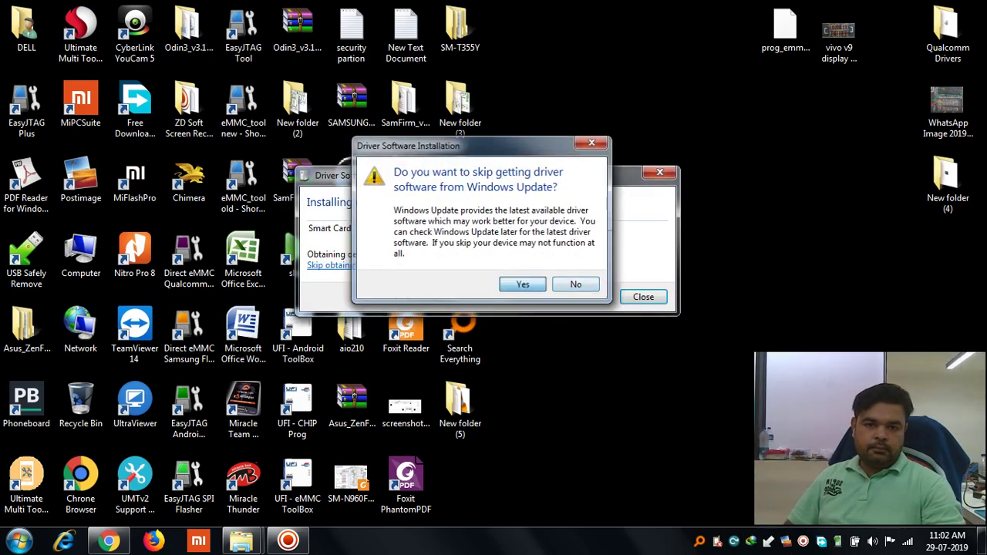
key(Return)
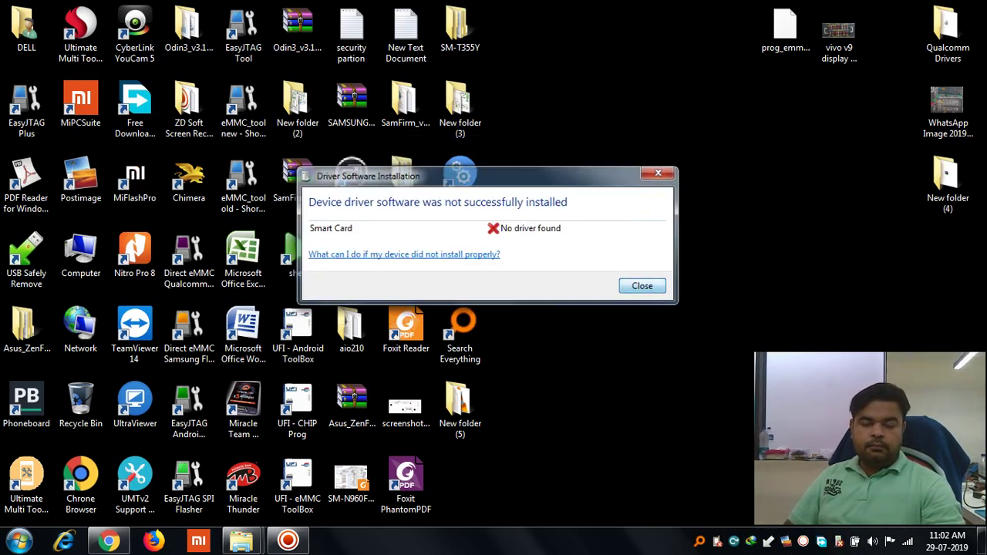
key(Return)
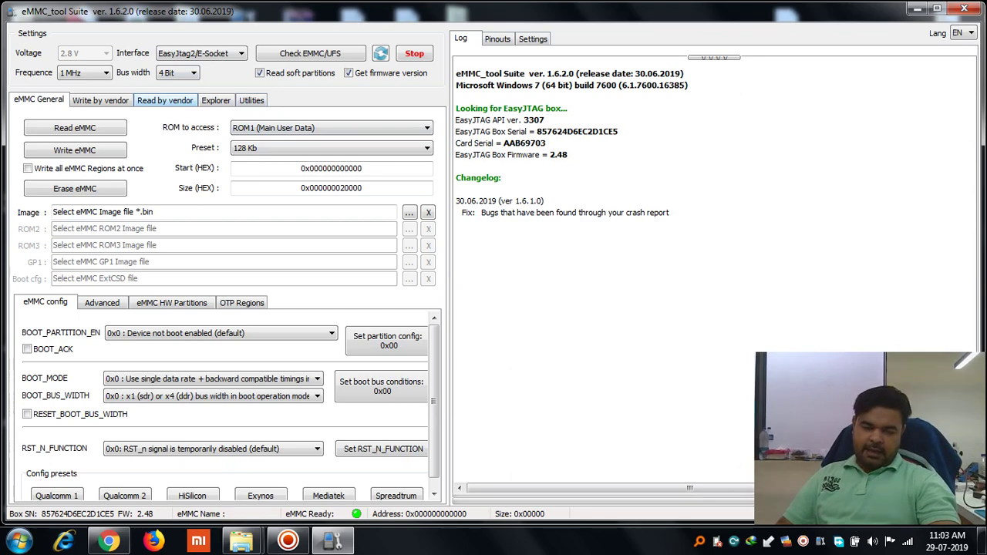
Step: Show the Read by vendor page and view the available vendor options
click(165, 101)
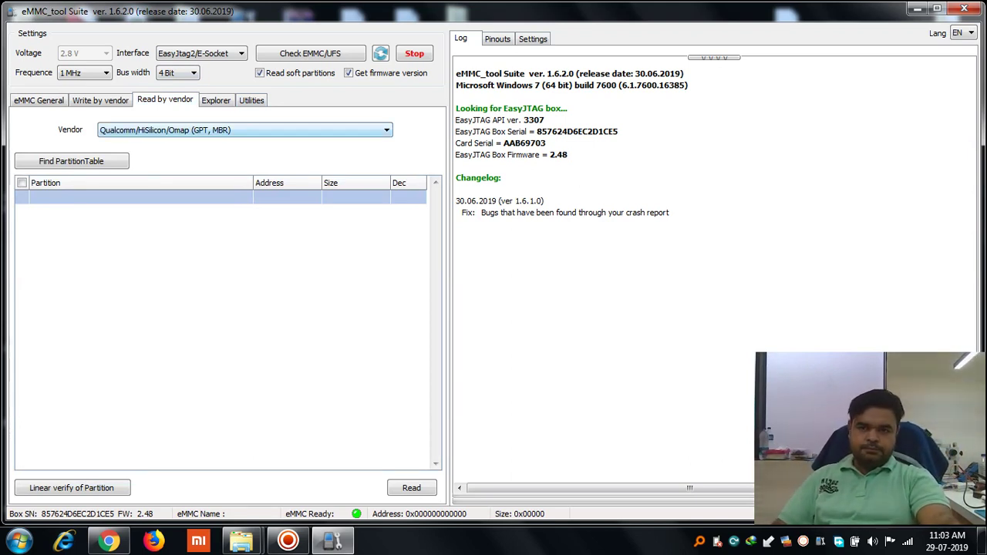
key(alt+Down)
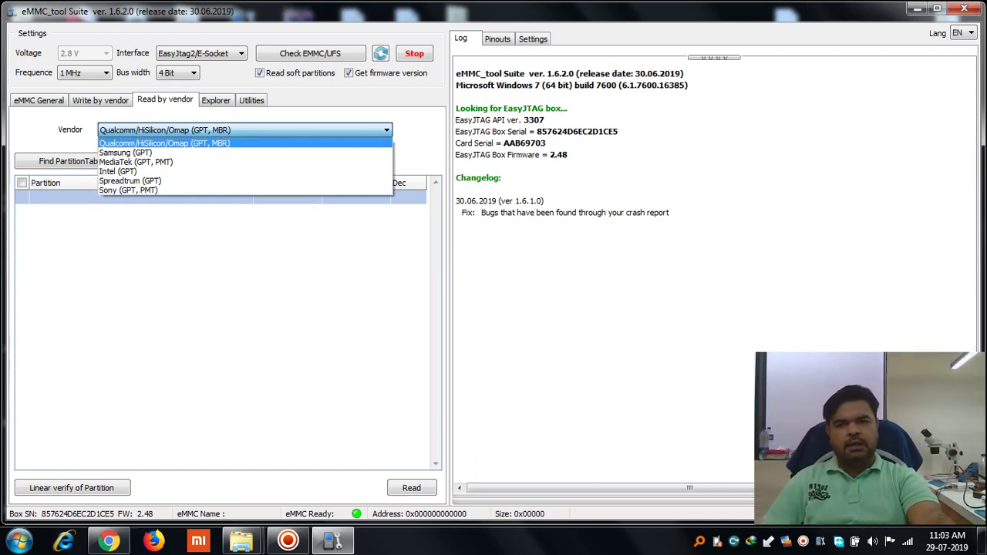
key(Escape)
Step: Switch to the A6000 dump folder in File Explorer and check the properties of the EMMC_R1J96N_ROM1 file
mouse_move(241, 540)
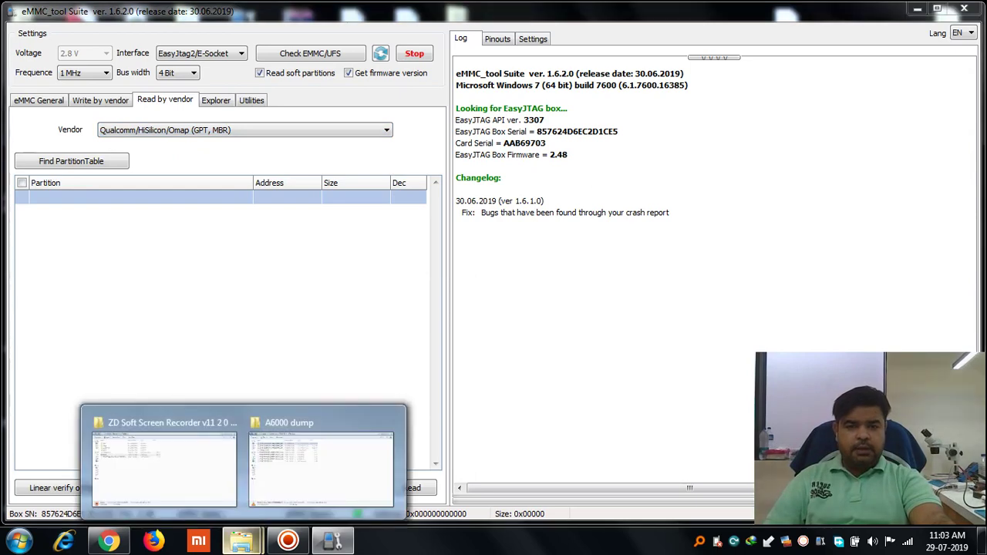
click(320, 463)
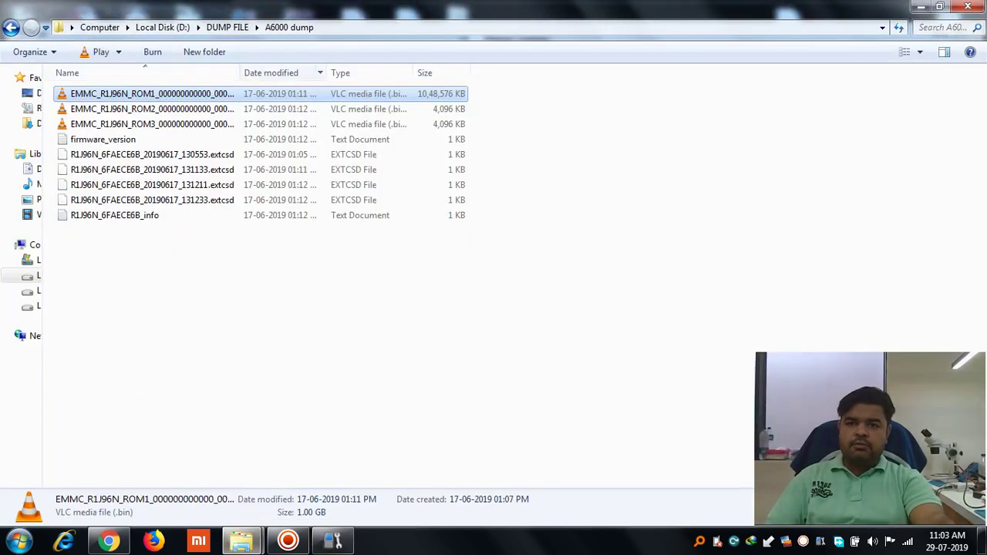
click(256, 27)
click(227, 27)
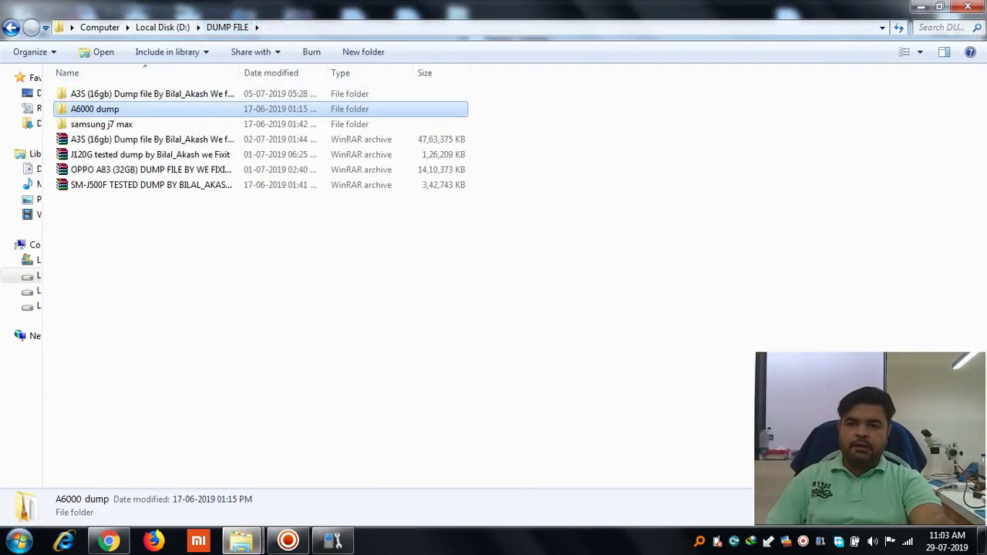
double_click(93, 106)
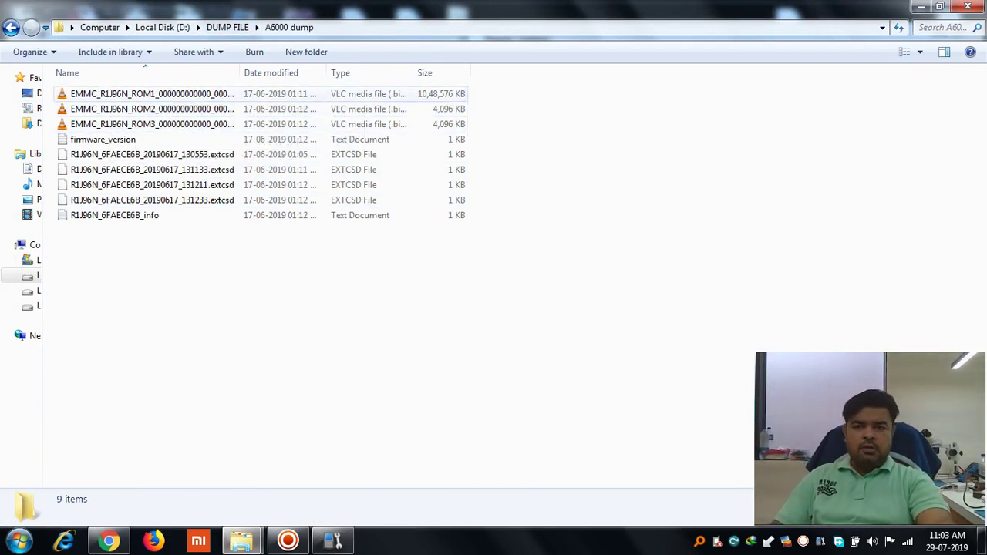
right_click(141, 93)
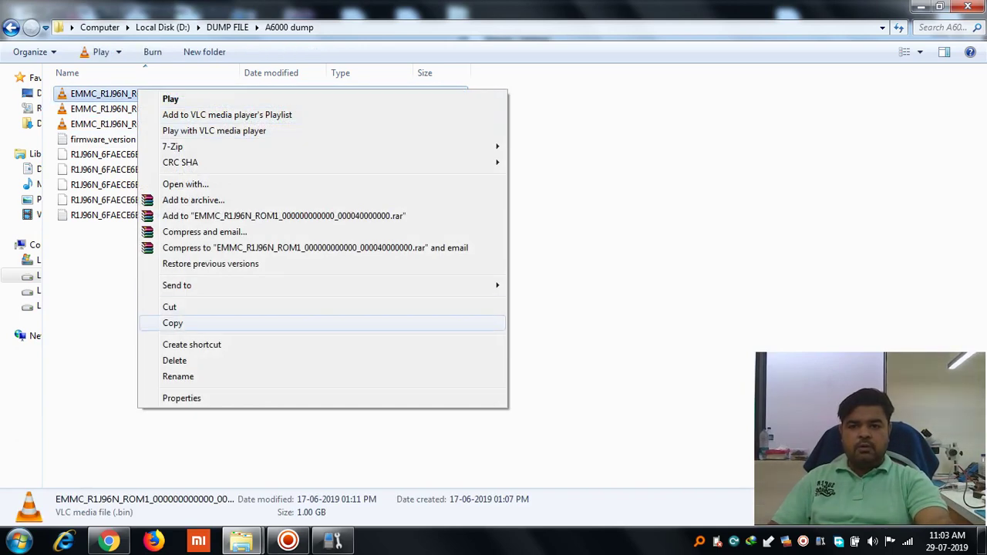
click(175, 396)
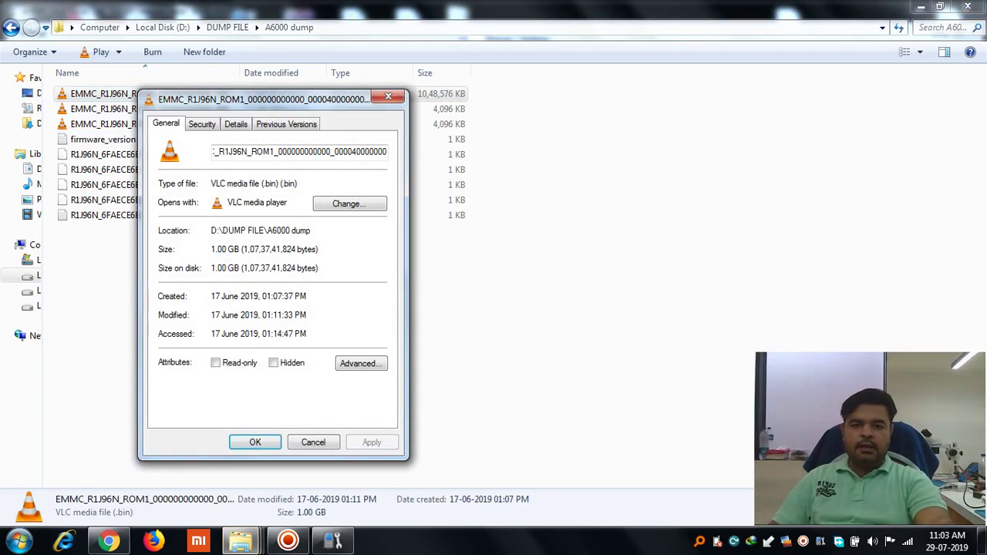
key(Escape)
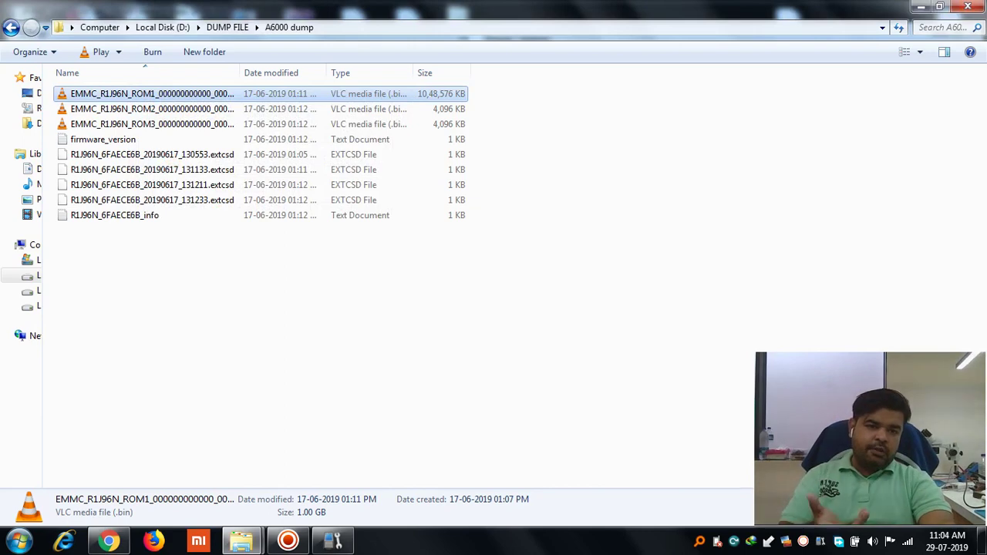
Step: Back in eMMC_tool Suite, find the partition table from the samsung j7 max EMMC_RX14MB_ROM1 image with vendor Qualcomm/HiSilicon/Omap (GPT, MBR)
click(332, 540)
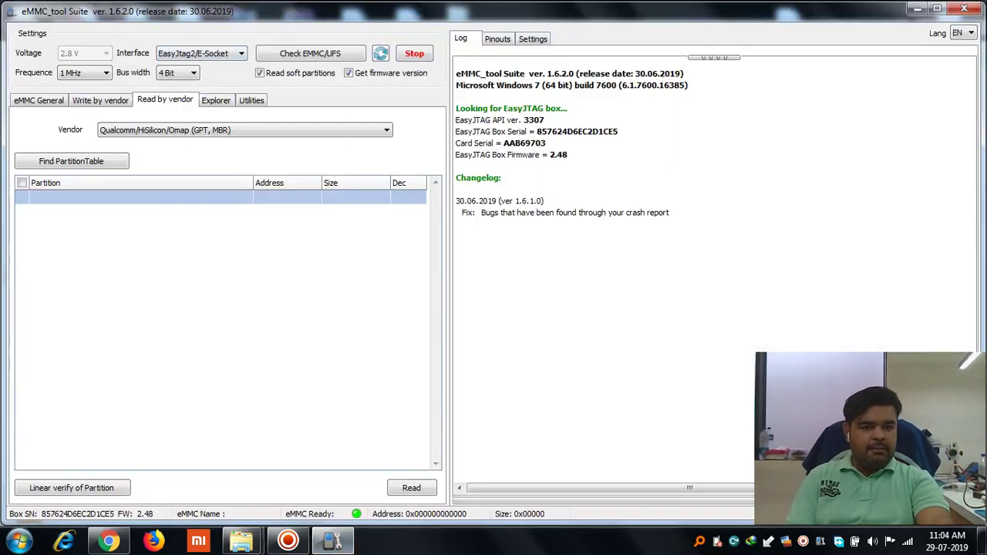
click(246, 130)
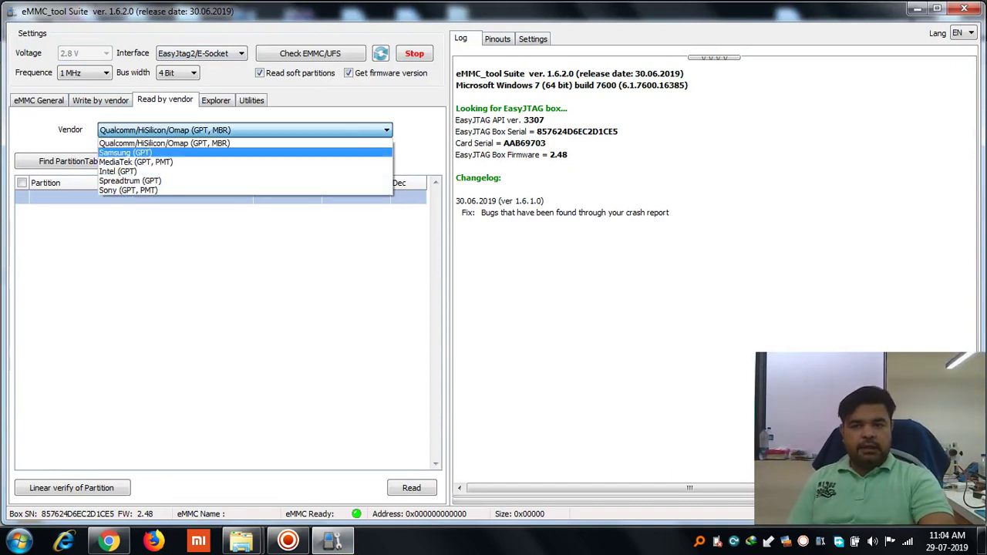
click(193, 146)
click(95, 162)
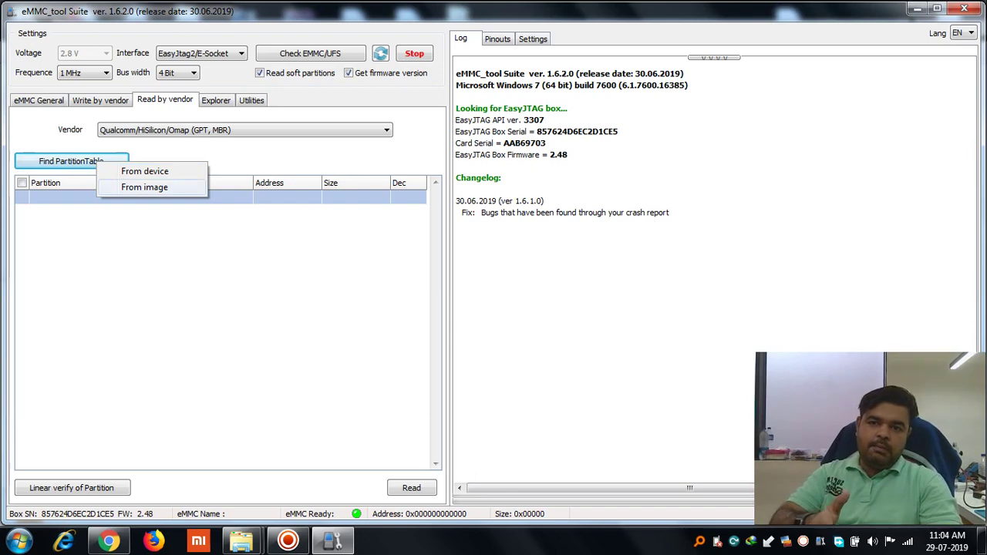
key(Escape)
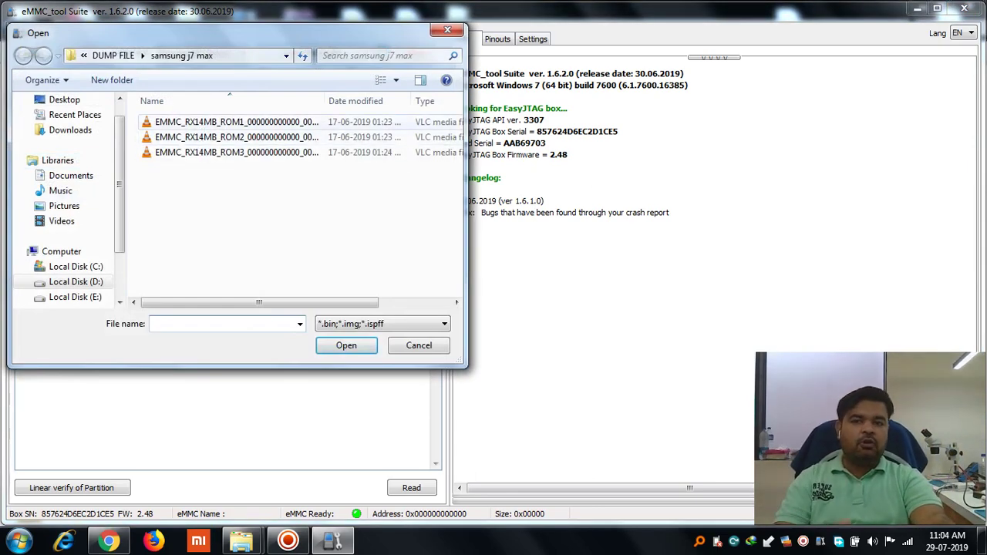
double_click(231, 122)
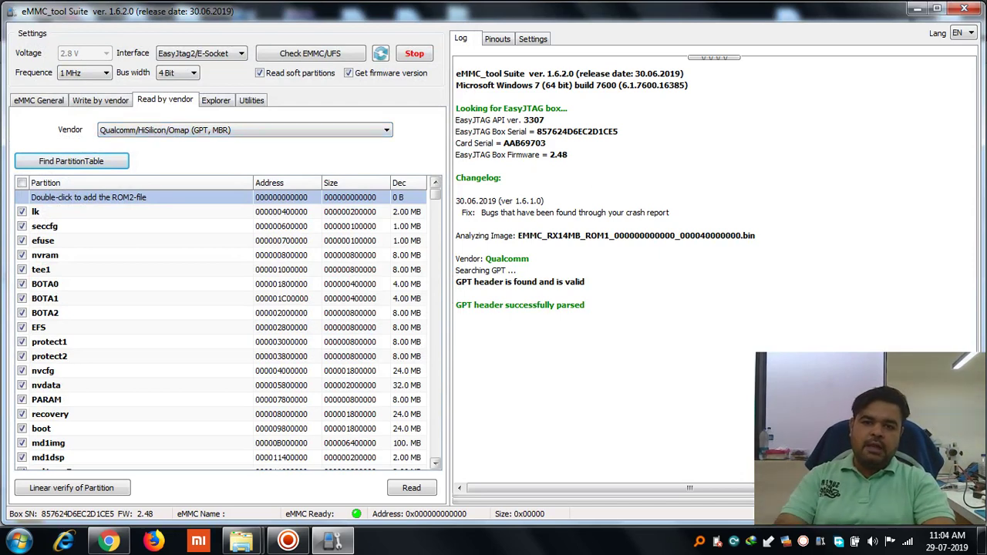
Step: Review the parsed partitions and add the EMMC_RX14MB_ROM2 file as the ROM2 entry of the list
drag(436, 194, 436, 451)
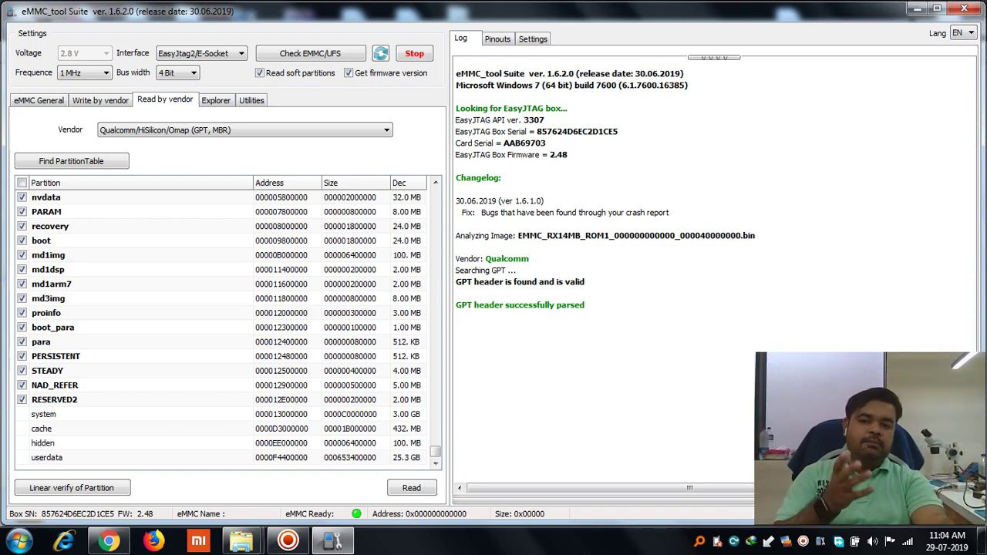
scroll(227, 327, up, 5)
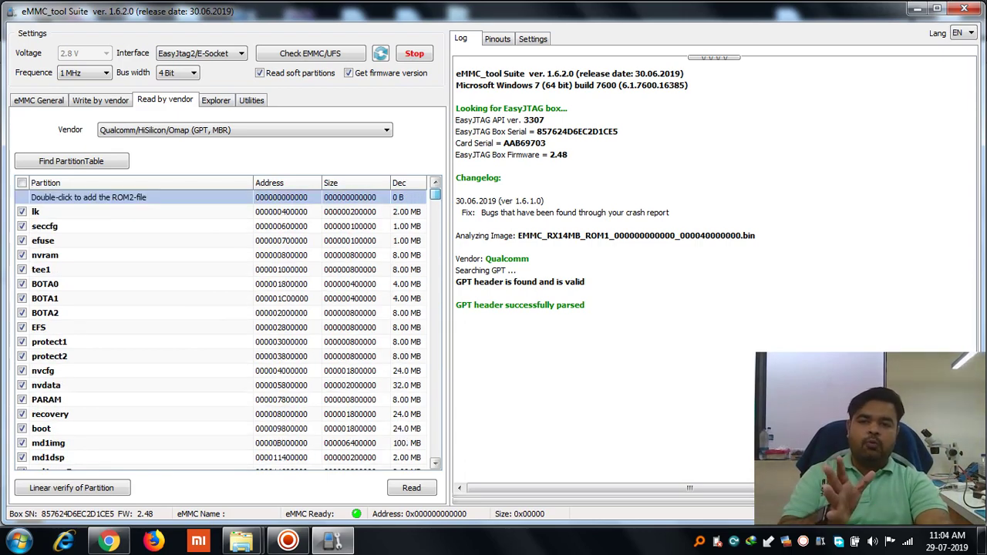
scroll(227, 328, down, 5)
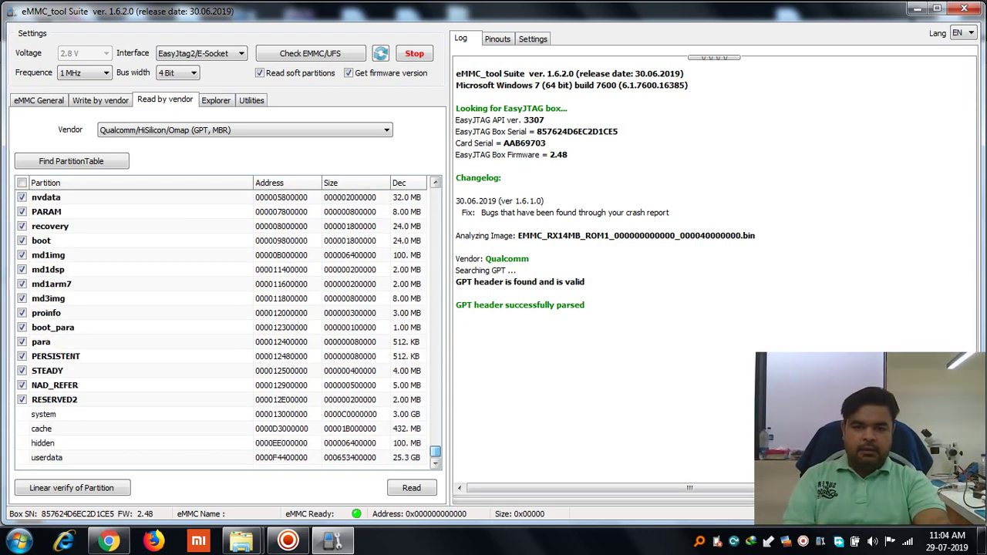
scroll(228, 328, up, 5)
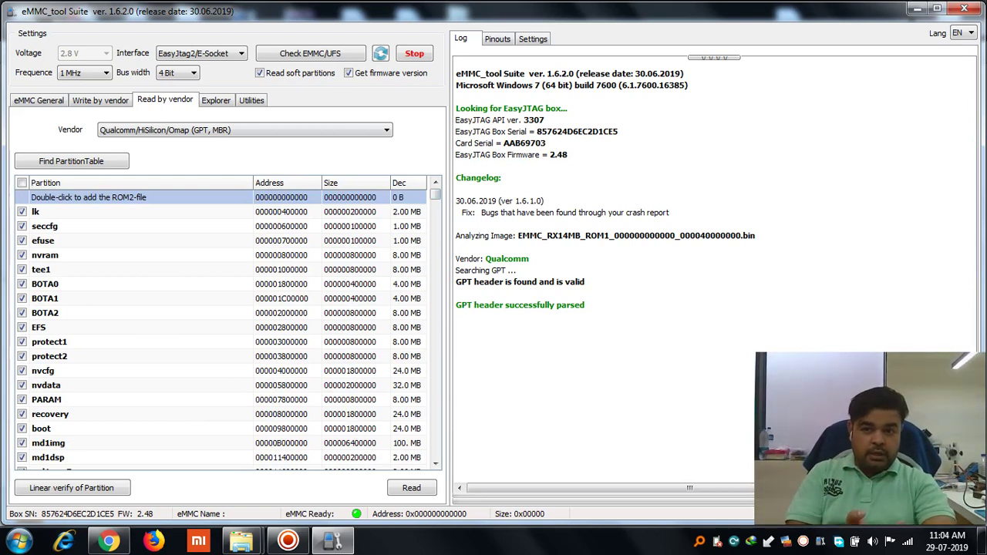
double_click(89, 198)
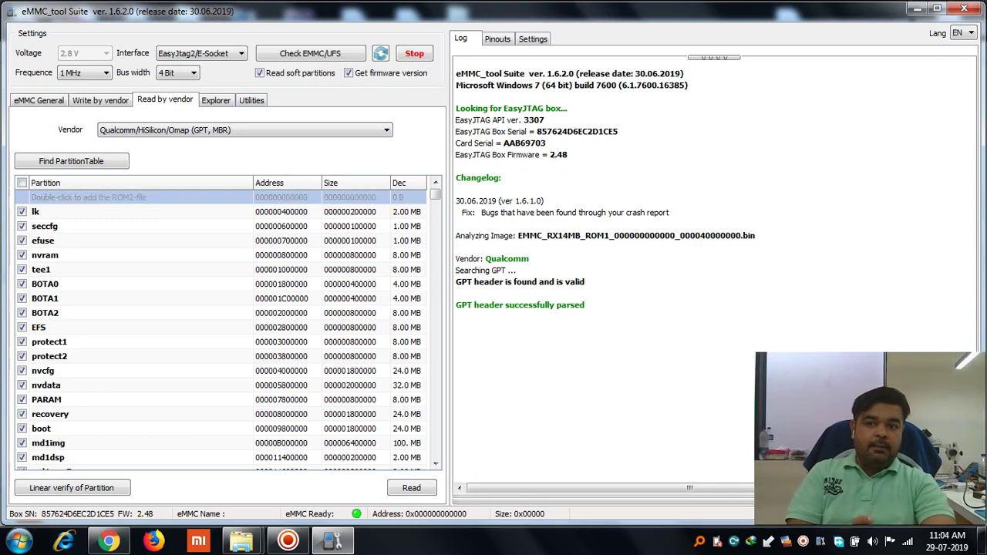
double_click(231, 136)
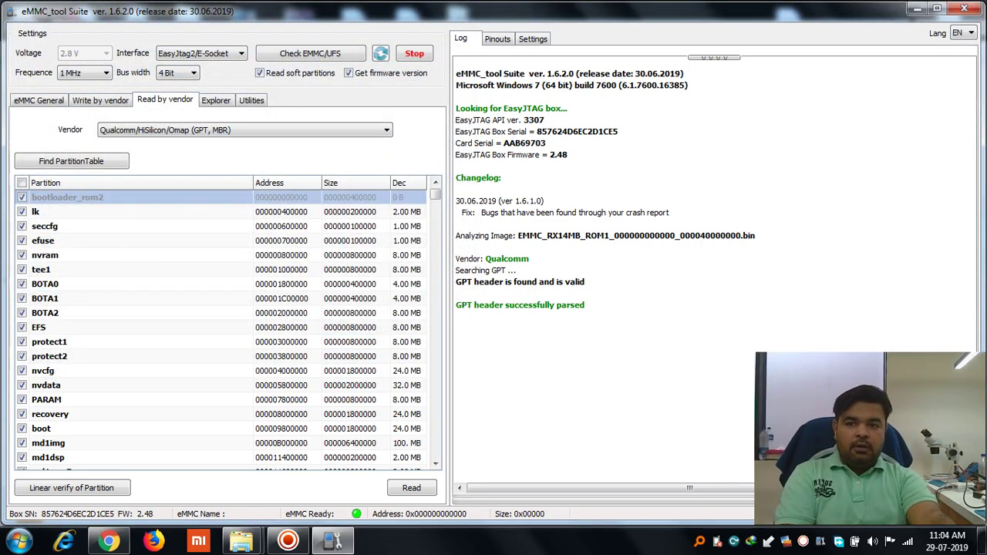
scroll(227, 323, down, 5)
key(Home)
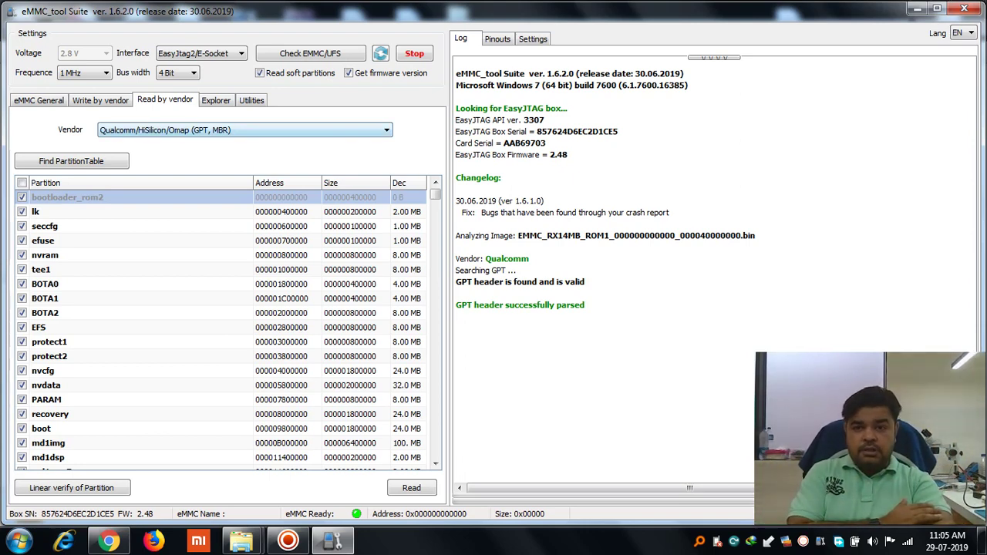
Step: Set the vendor to Samsung (GPT) and find the partition table from the samsung j7 max EMMC_RX14MB_ROM1 image
click(231, 130)
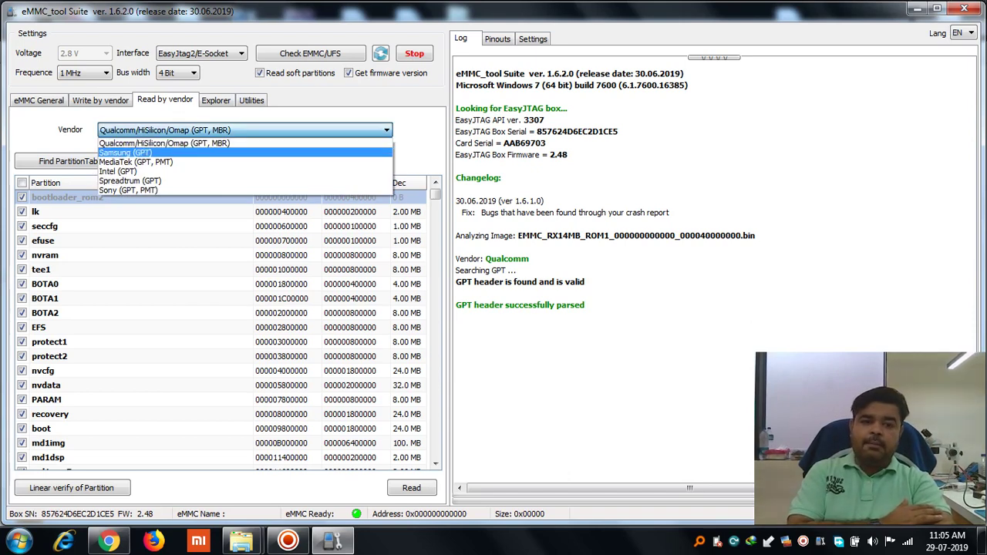
click(126, 152)
click(88, 161)
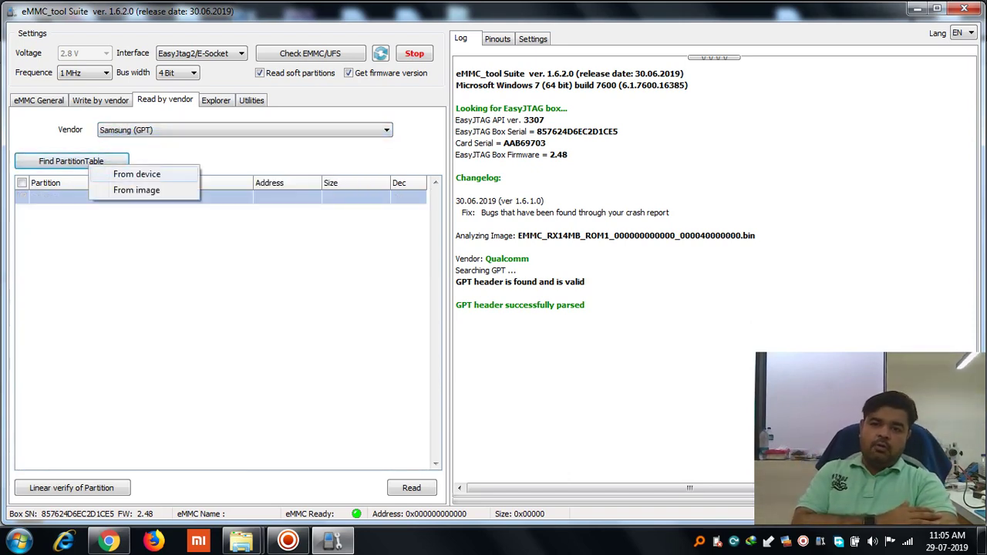
click(136, 190)
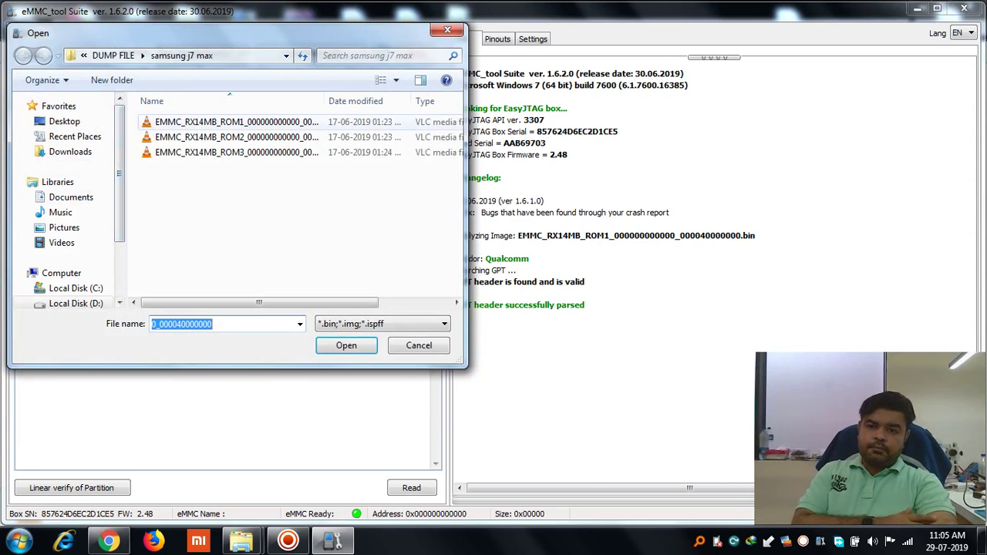
click(113, 56)
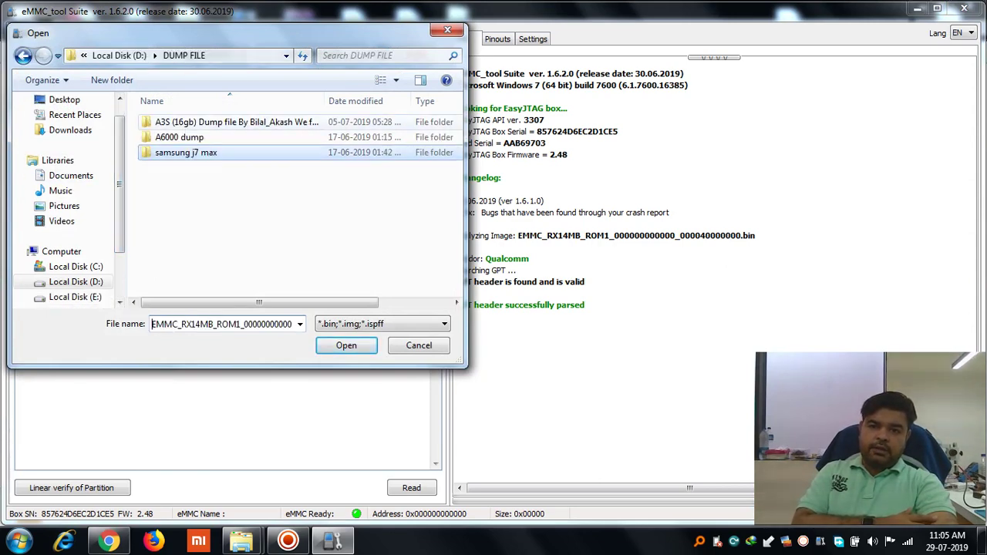
double_click(185, 152)
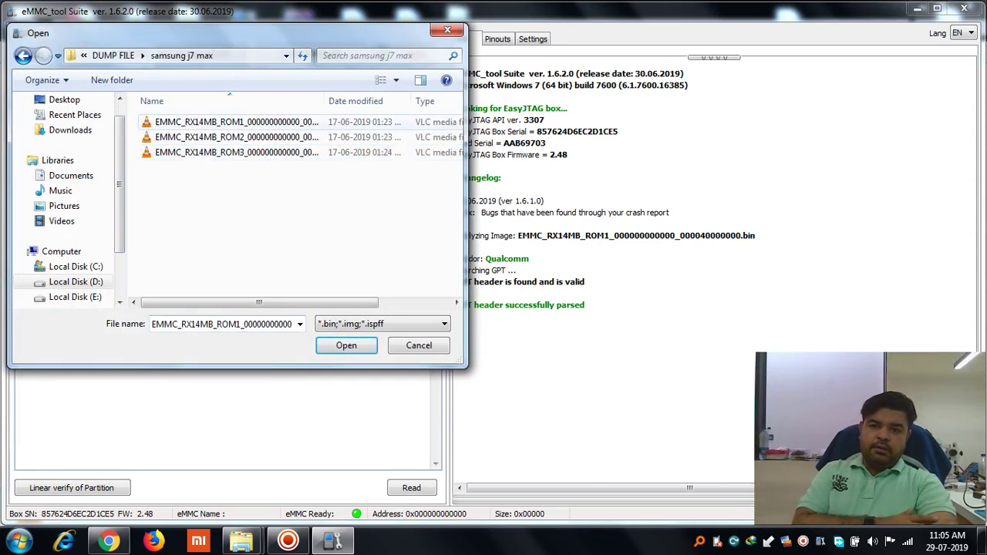
double_click(231, 122)
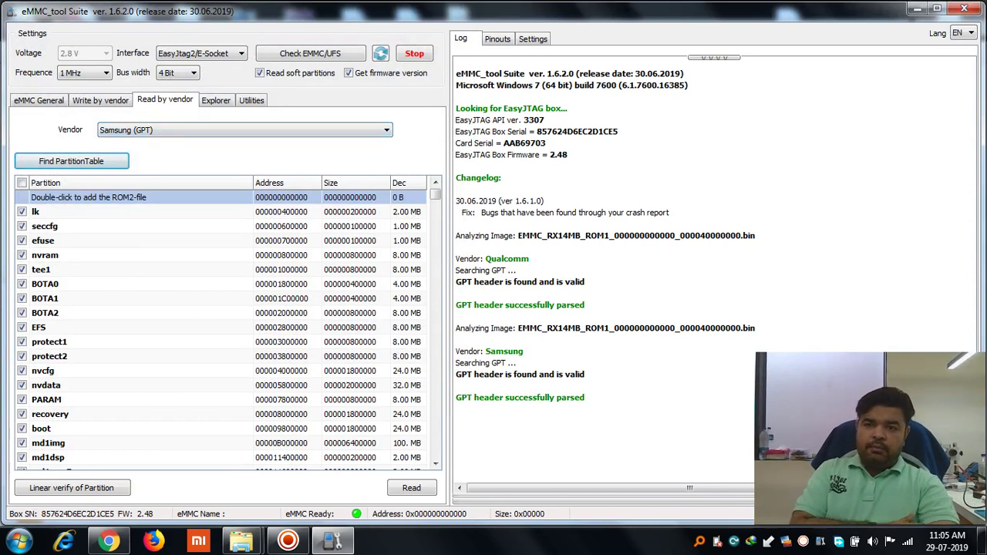
Step: Check the remaining partitions down to userdata and close eMMC_tool Suite
scroll(223, 324, down, 2)
scroll(229, 327, down, 3)
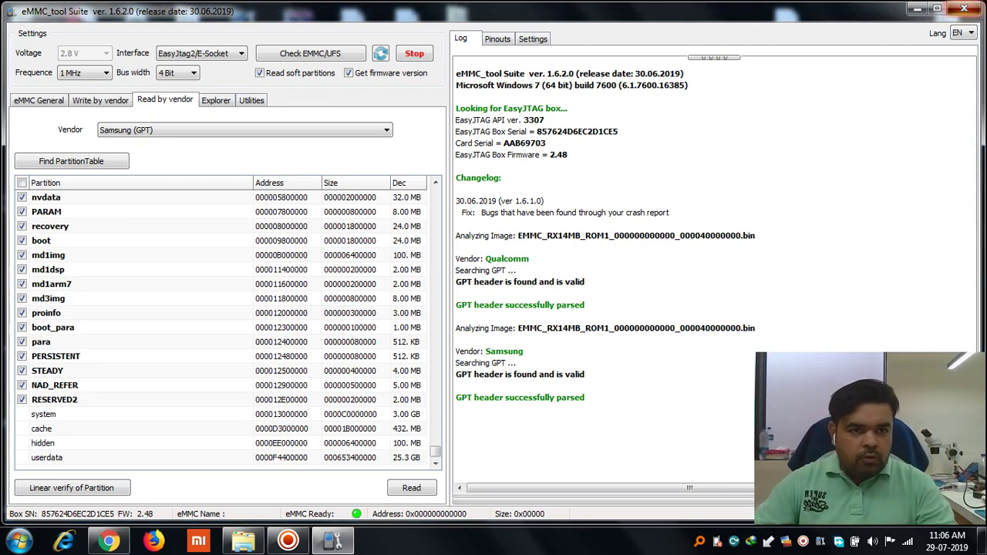
key(alt+F4)
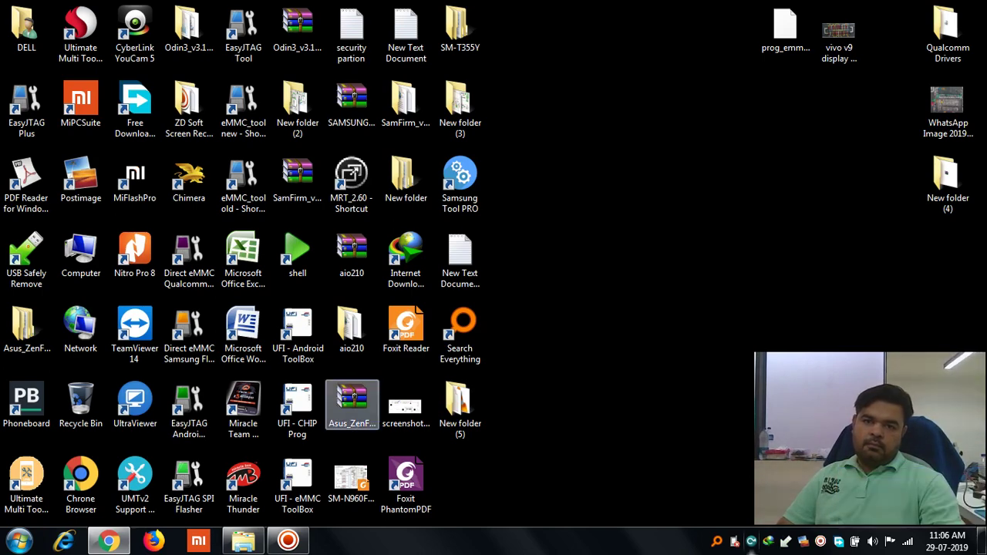
Step: Launch UFI eMMC ToolBox in a maximized window and show its User Partition page
click(298, 482)
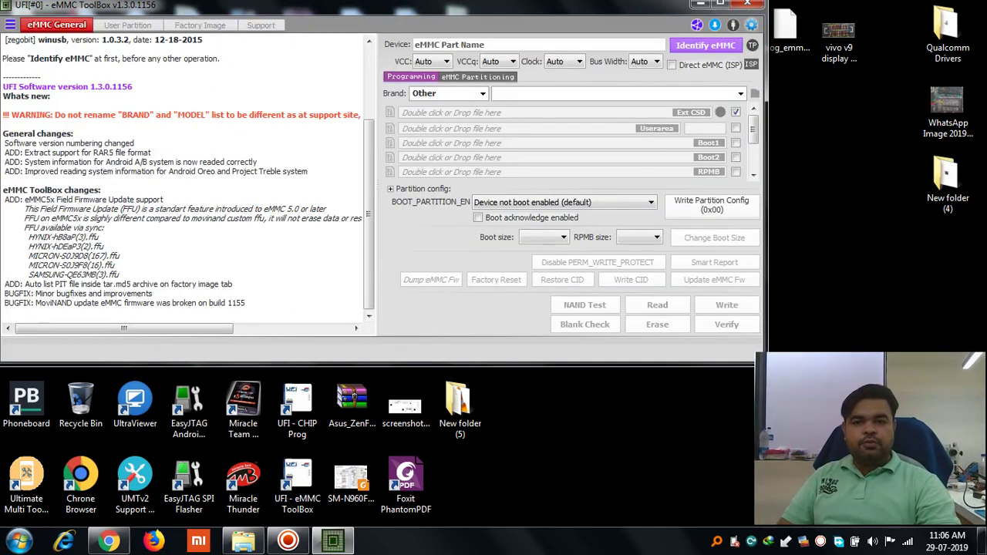
key(super+Up)
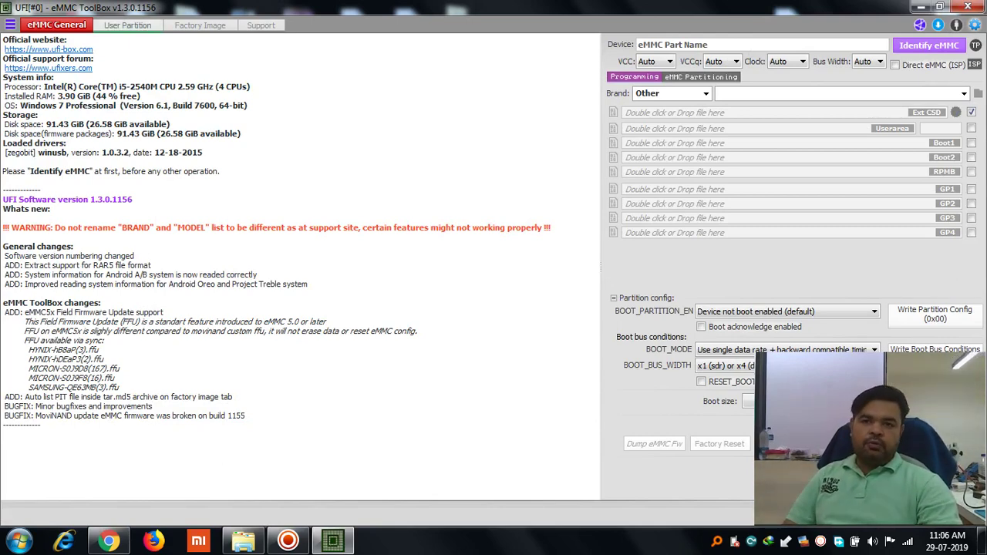
click(128, 25)
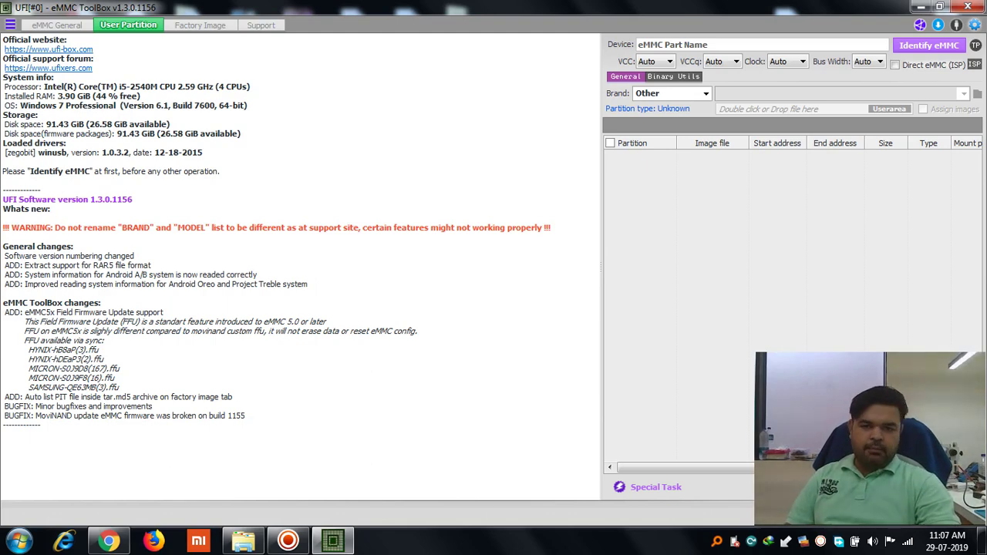
click(243, 541)
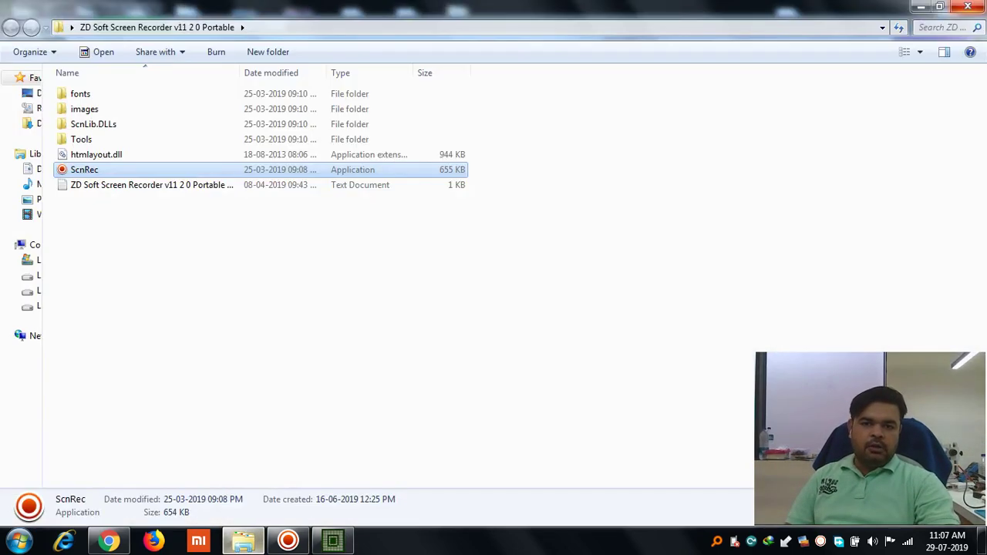
click(939, 6)
click(19, 542)
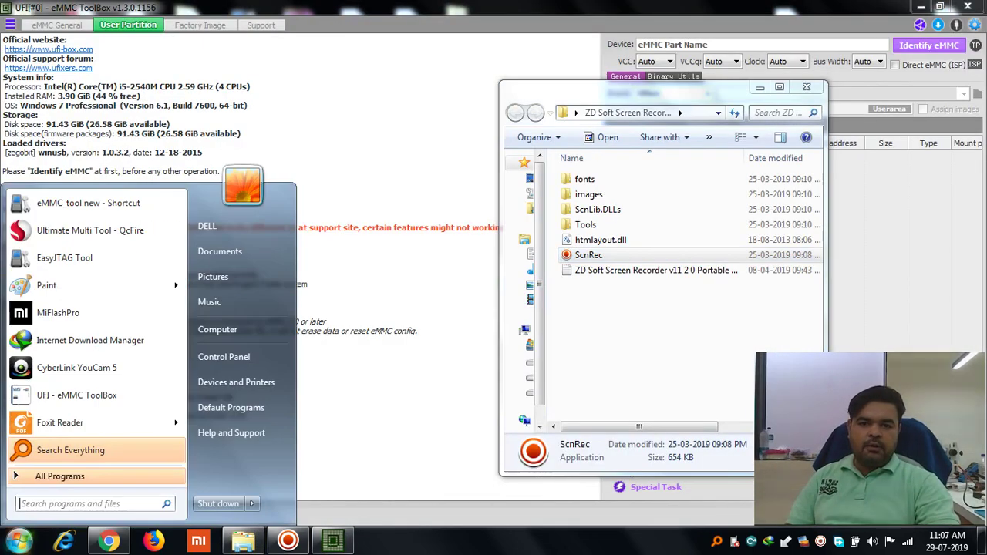
click(760, 88)
click(760, 88)
Step: Open the DUMP FILE folder on Local Disk (D:) in a smaller Explorer window placed clear of the partition list
click(20, 542)
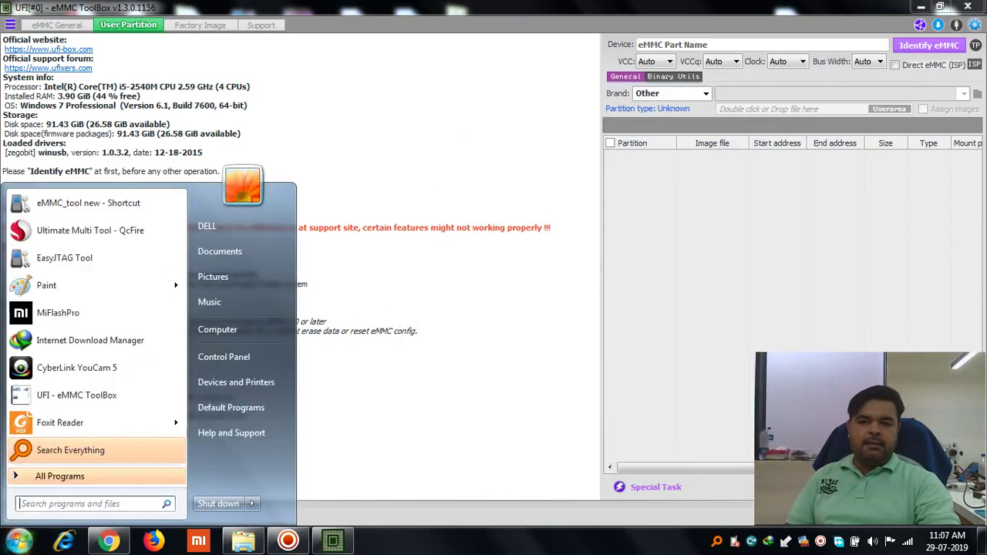
click(217, 329)
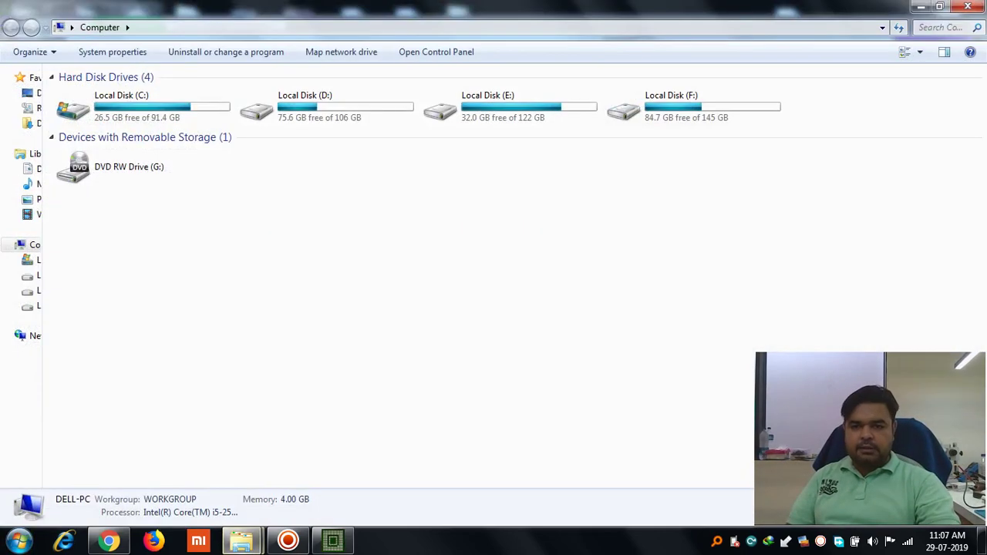
double_click(304, 104)
double_click(88, 124)
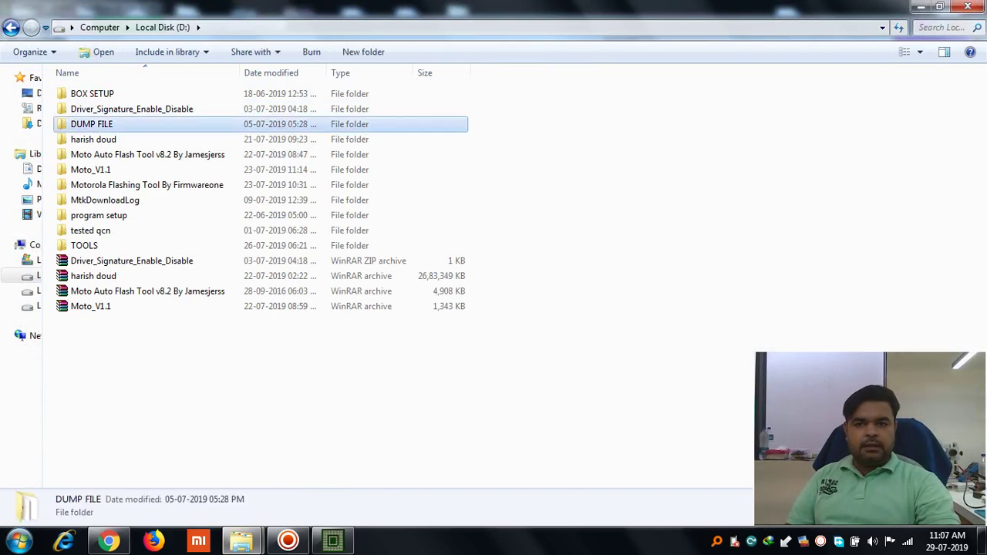
click(939, 6)
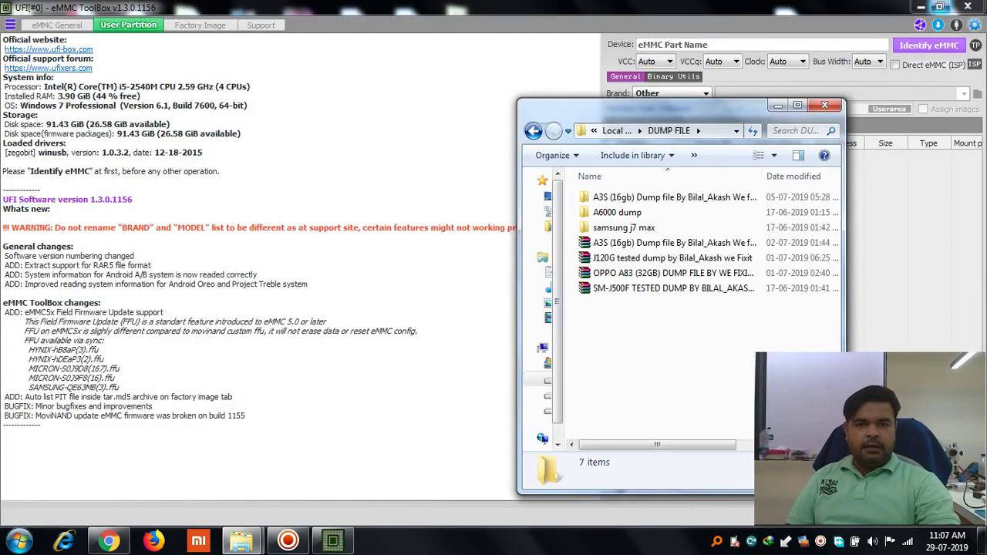
drag(633, 108, 220, 46)
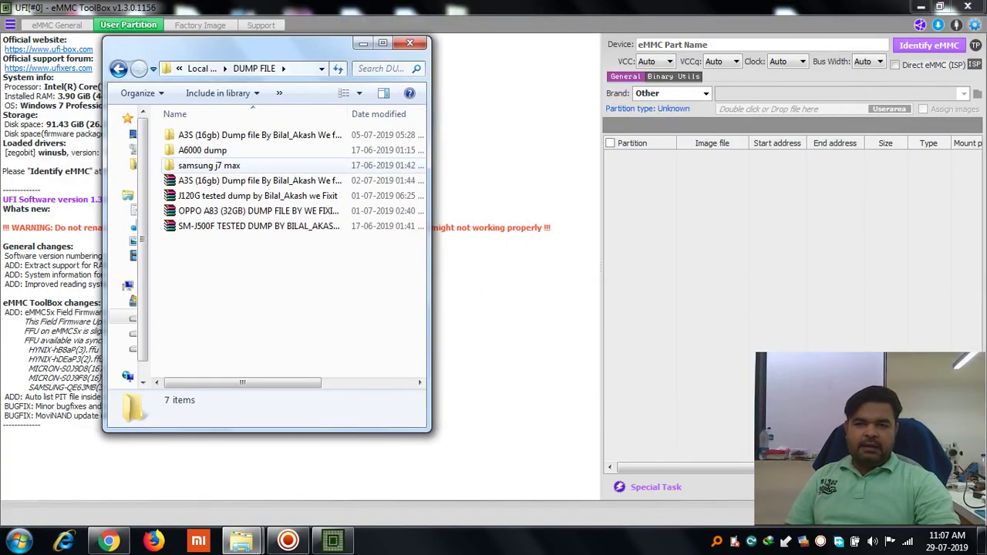
Step: Open the nested A3S (16gb) Dump file folders and check the properties of the EMMC_ROM1_QE63MB image
double_click(232, 135)
double_click(231, 135)
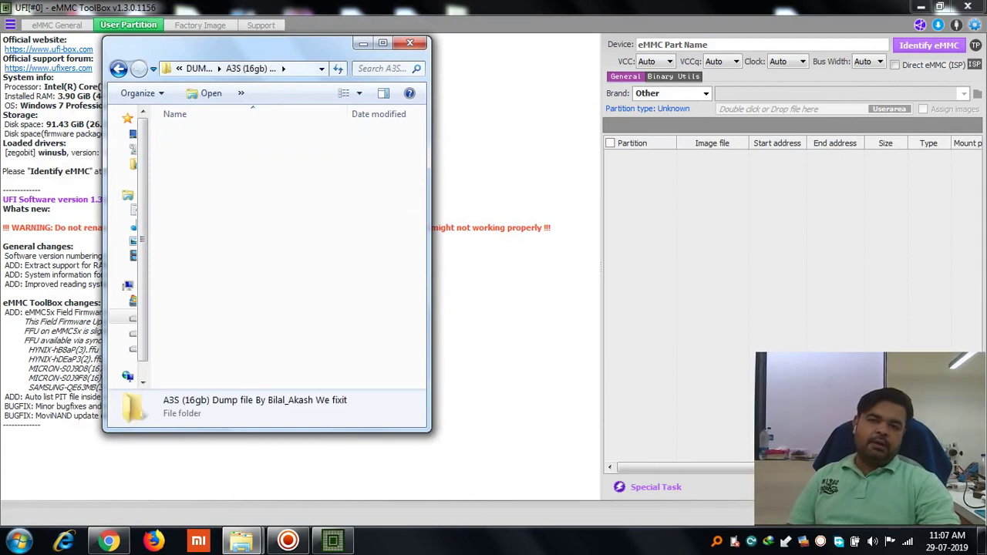
right_click(253, 134)
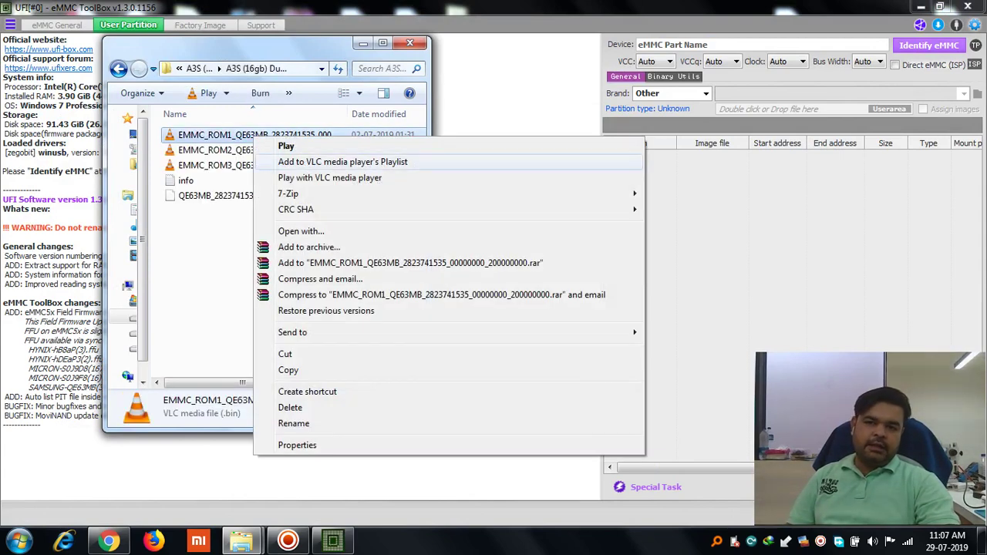
click(285, 445)
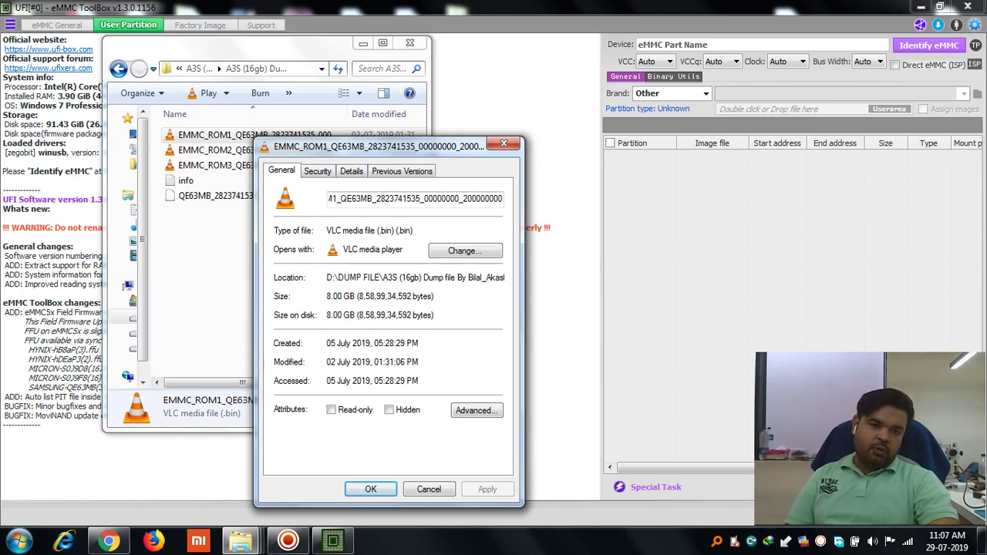
key(Escape)
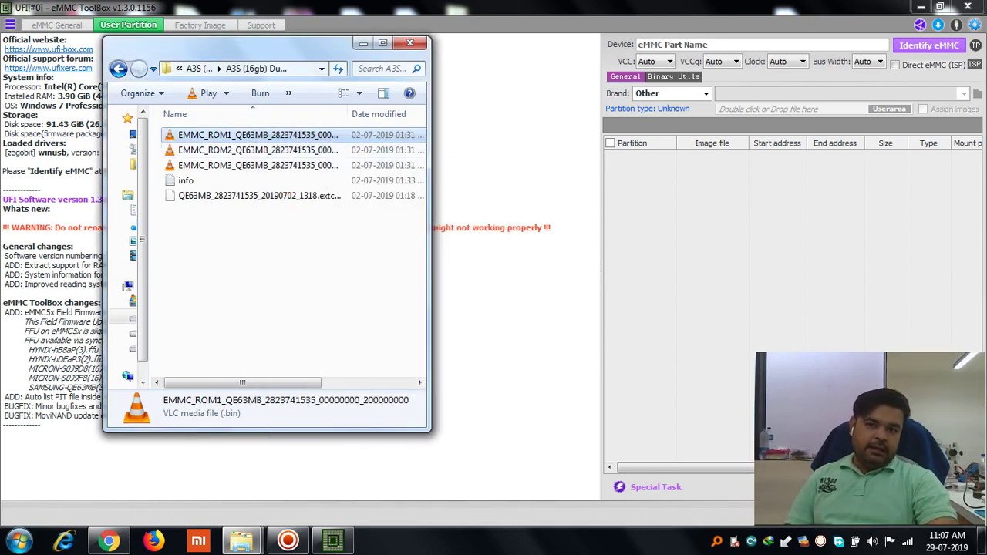
Step: Load the A3S EMMC_ROM1_QE63MB image as the Userarea file and review the partition list with the folder window closed
scroll(285, 255, right, 3)
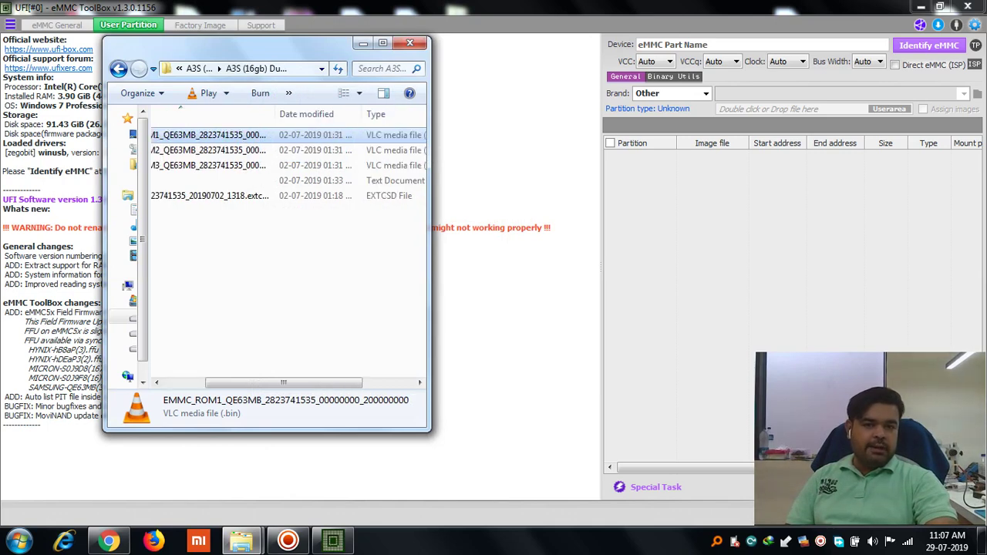
drag(208, 135, 802, 108)
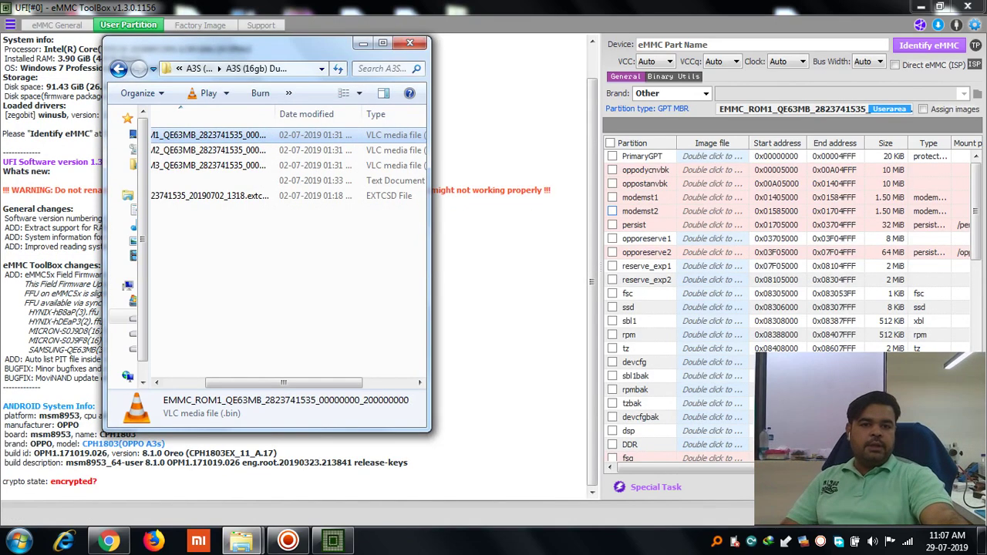
scroll(285, 231, left, 2)
key(alt+F4)
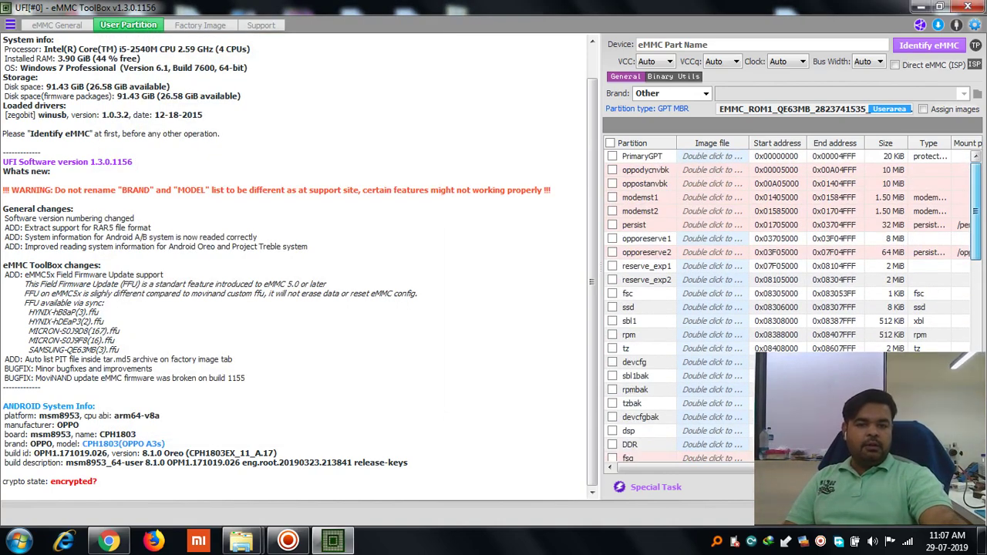
scroll(633, 309, down, 10)
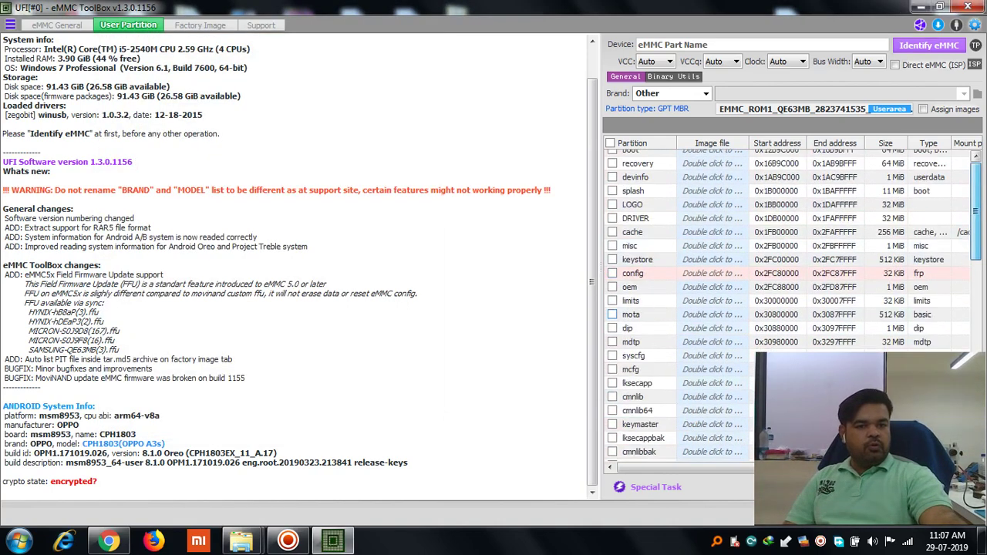
scroll(633, 309, down, 5)
scroll(633, 309, up, 15)
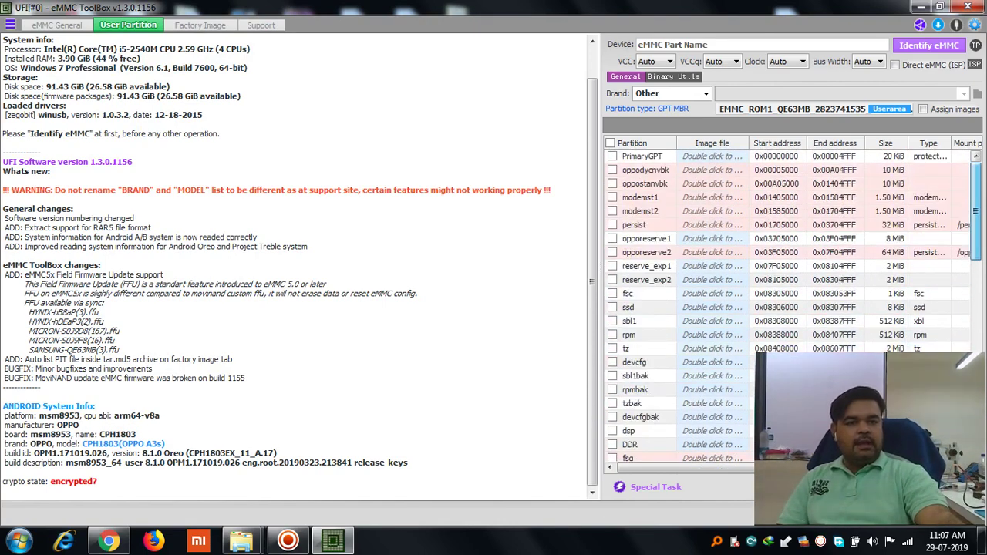